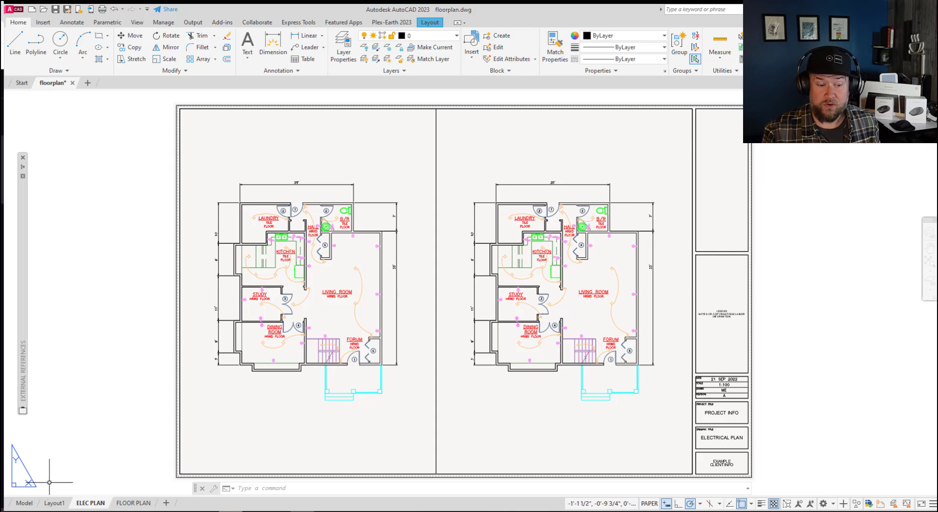
Show the floorplan.dwg electrical plan in model space and pan it into view.
left_click(25, 503)
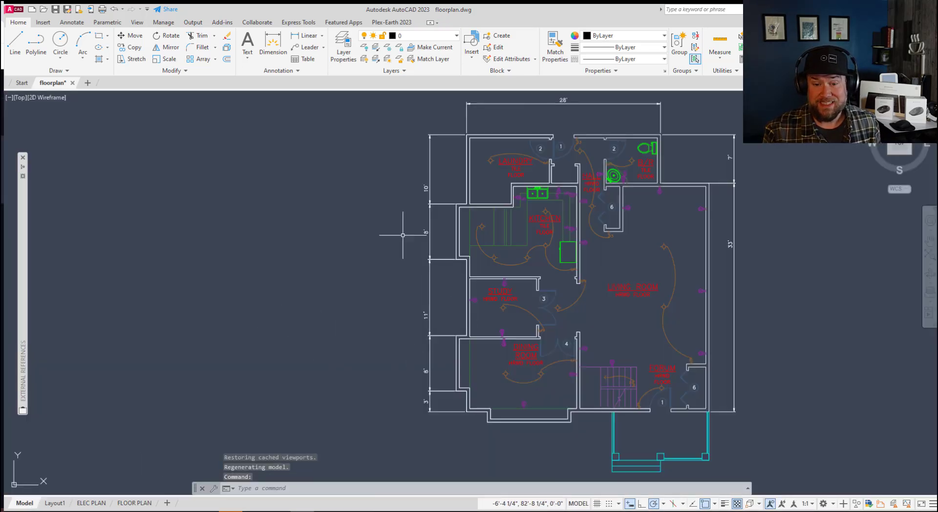
middle_click_drag(301, 341, 259, 352)
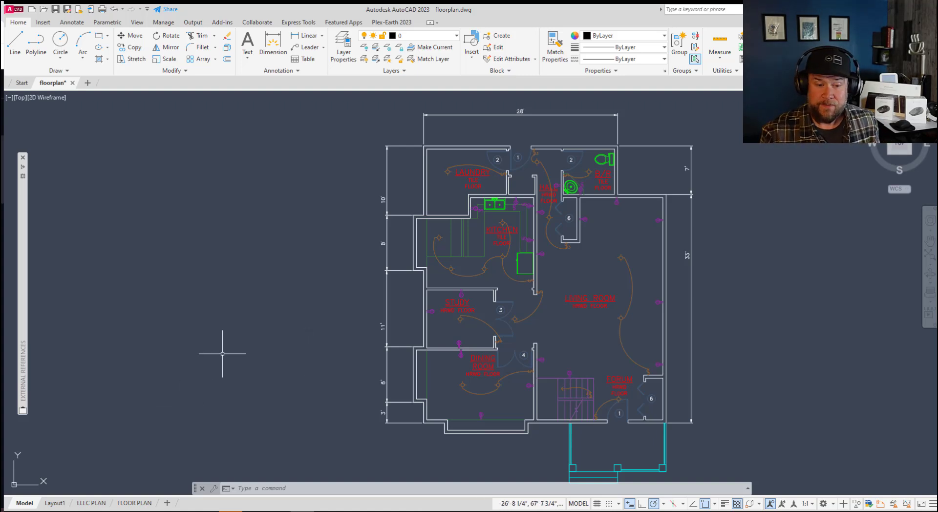
key("Escape")
key("Escape")
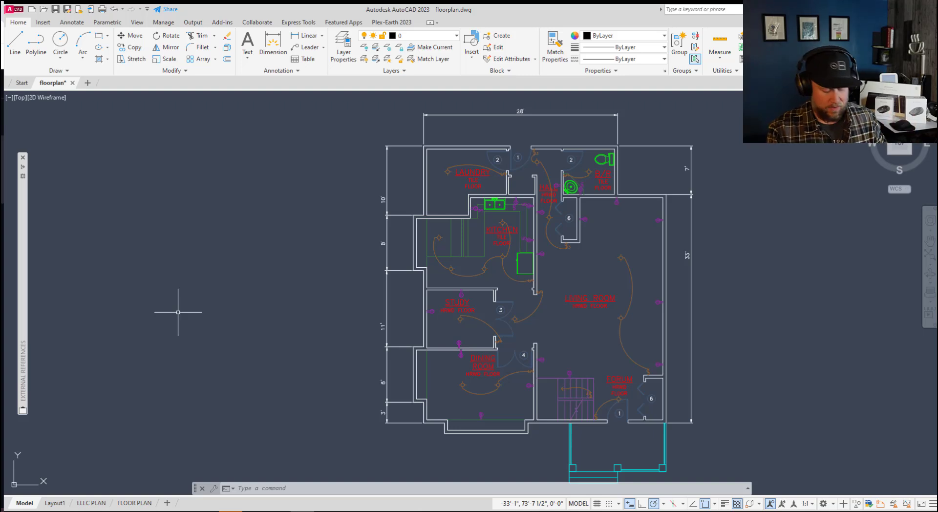
Switch the Options color theme to Dark, apply it, and close the dialog.
type("line")
key("Escape")
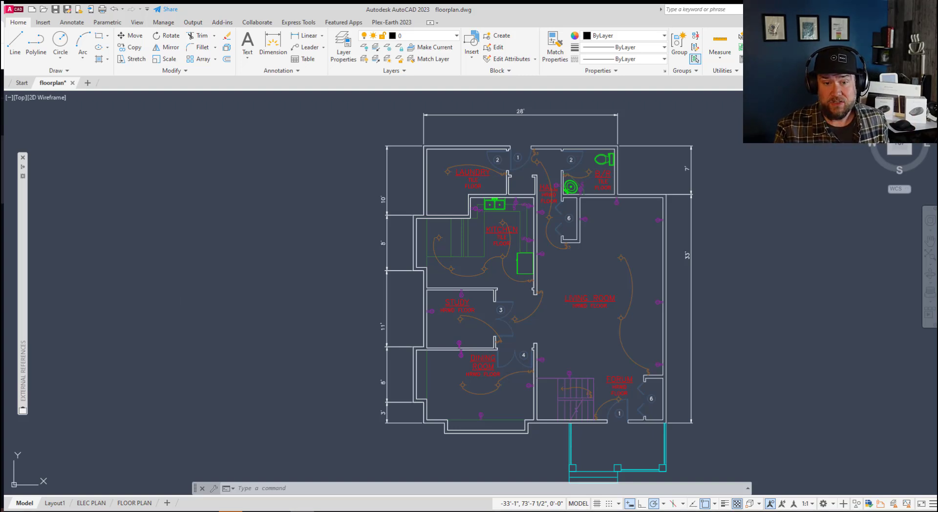
left_click_drag(261, 137, 261, 124)
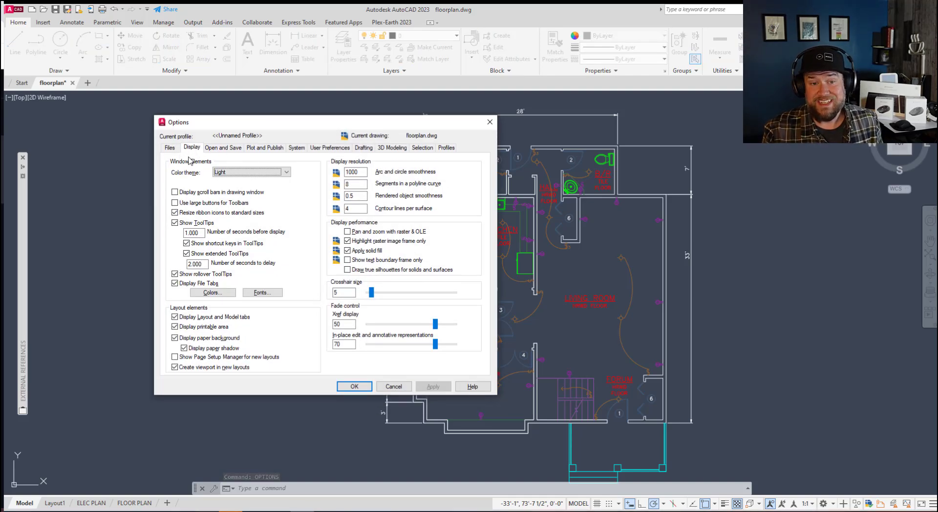
left_click(242, 175)
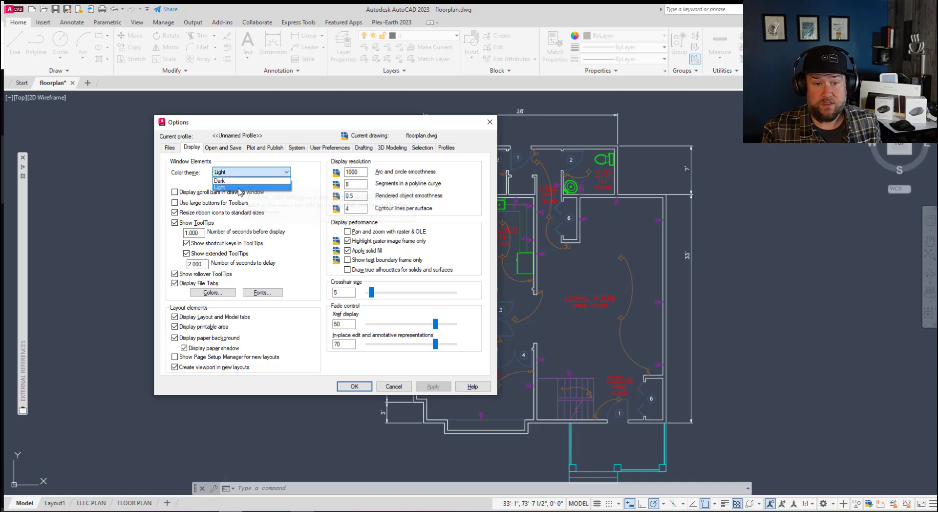
left_click(219, 181)
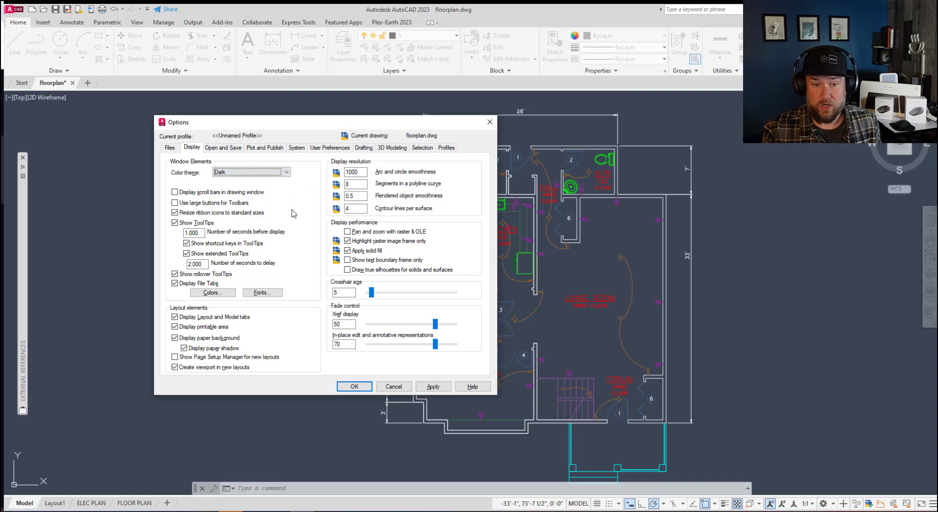
left_click(435, 386)
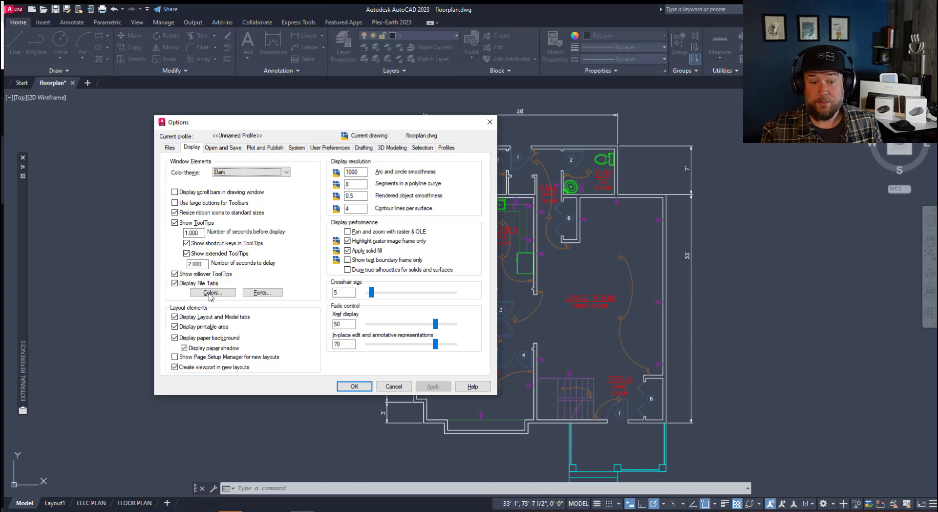
left_click(397, 386)
Return to the ELEC PLAN layout and reopen the Options dialog.
left_click(94, 503)
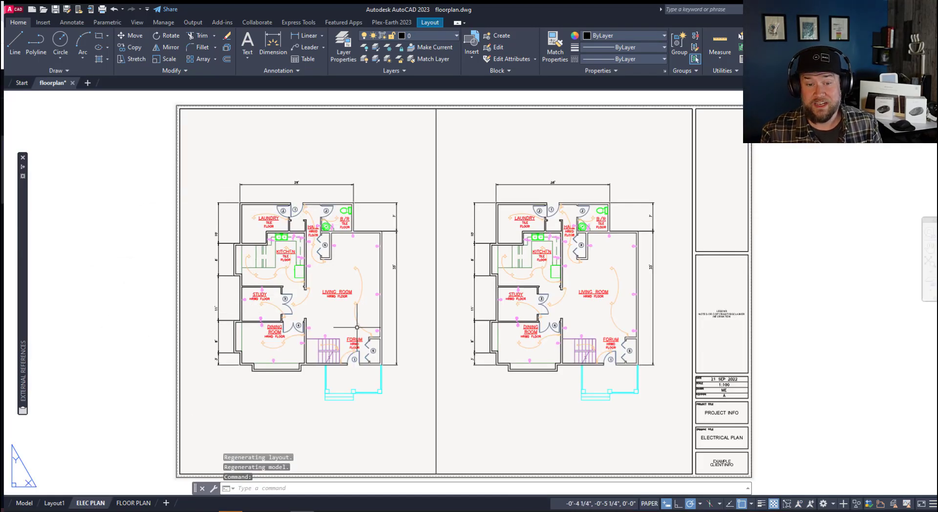
middle_click_drag(357, 331, 378, 328)
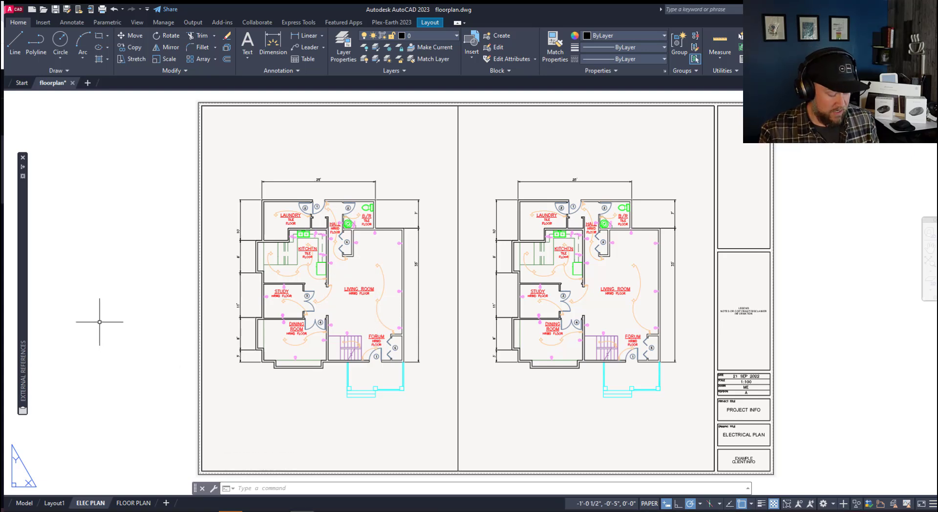
type("re")
key("Return")
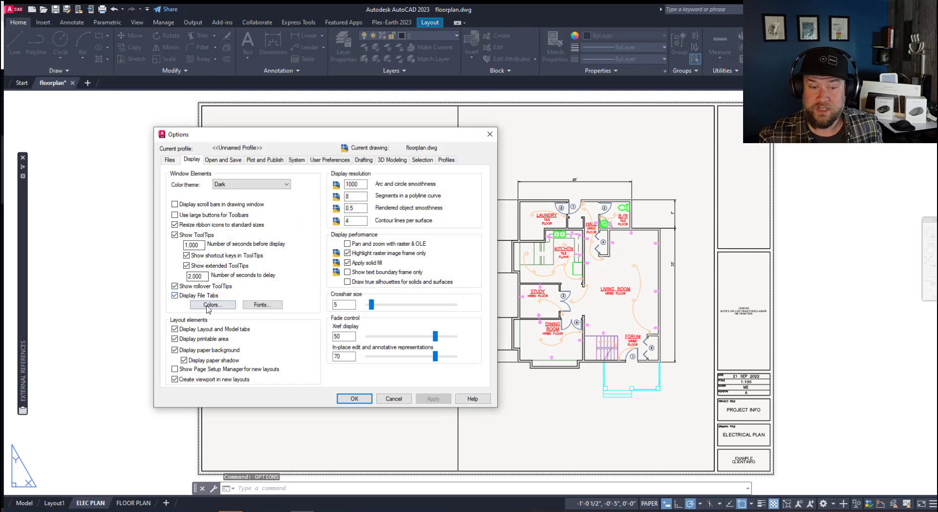
Open Drawing Window Colors and select the Sheet / layout context.
left_click(208, 306)
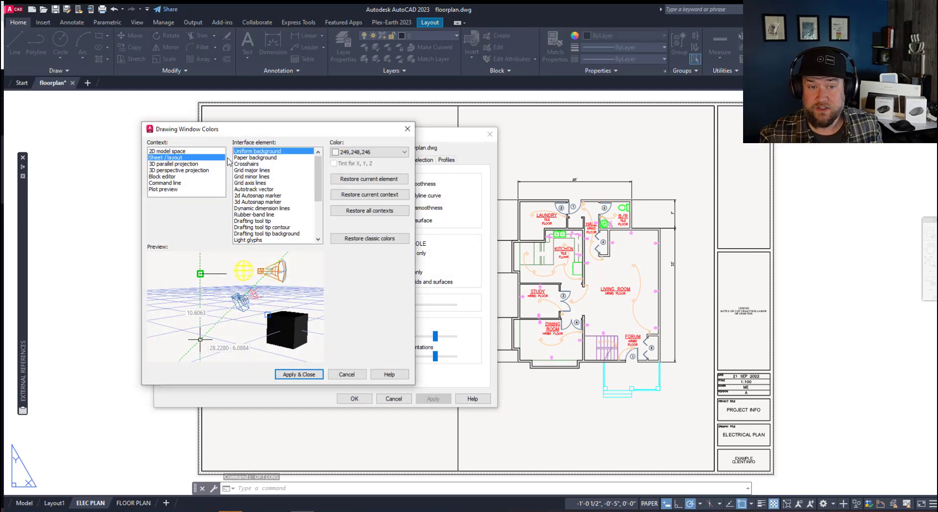
left_click_drag(228, 133, 234, 150)
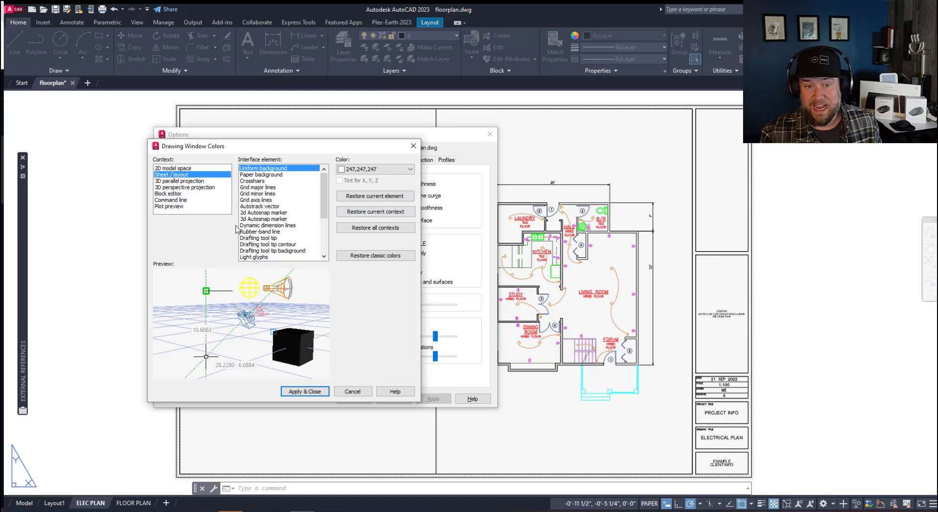
left_click(174, 181)
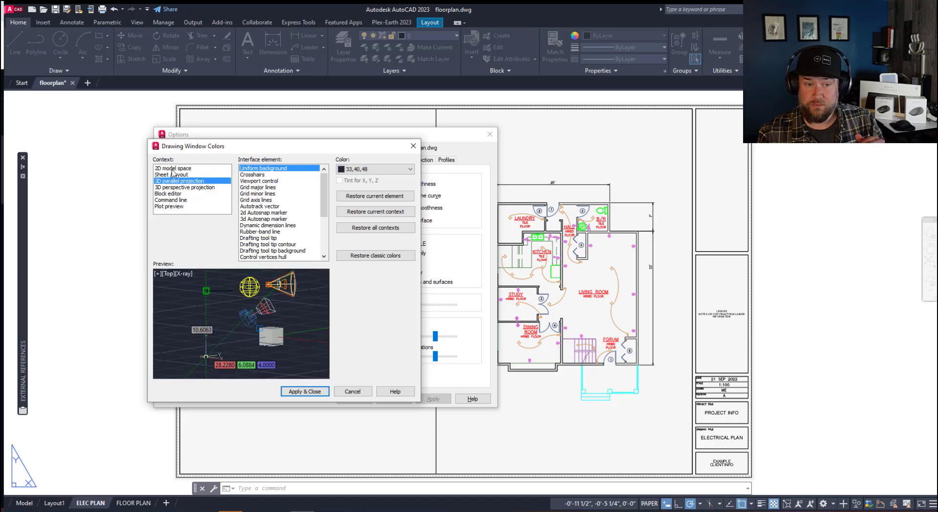
left_click(172, 169)
left_click(173, 175)
scroll(271, 206, "down", 2)
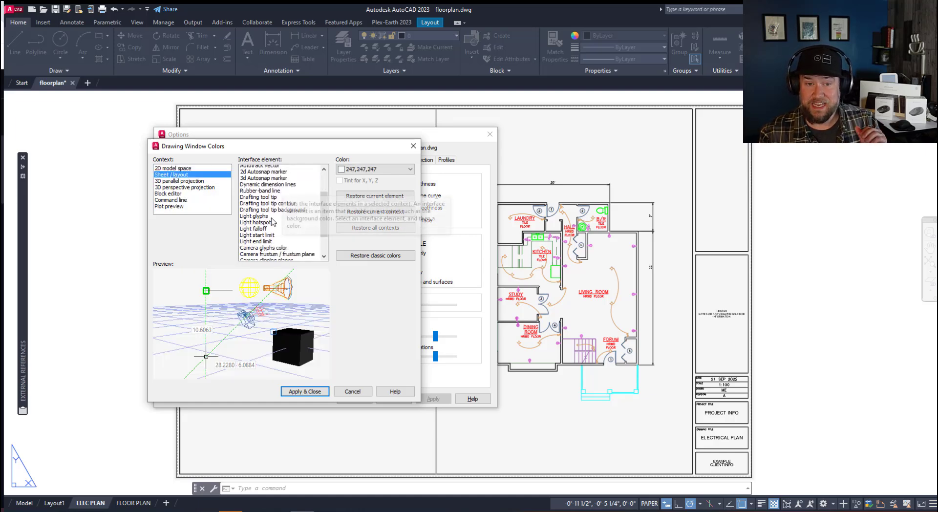
scroll(272, 222, "up", 2)
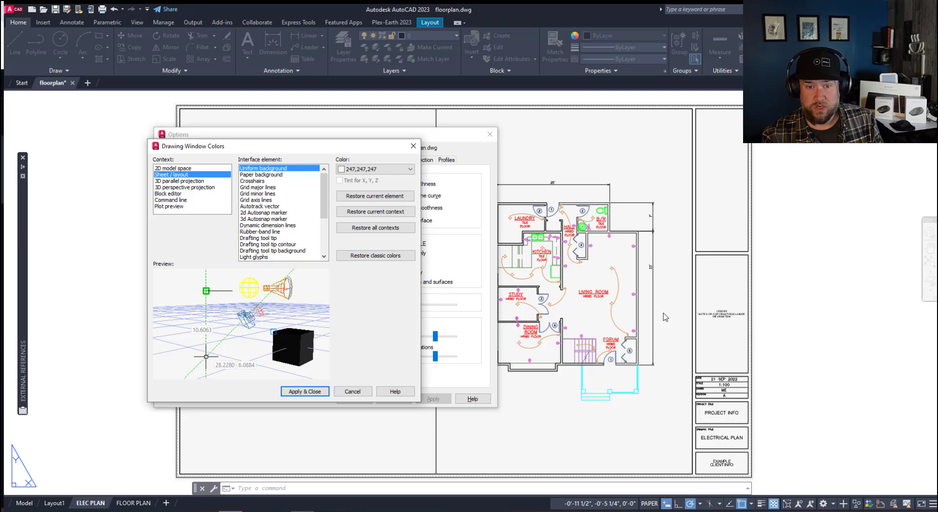
Check the White paper background, then open the Color list for the 247,247,247 uniform background.
left_click(281, 176)
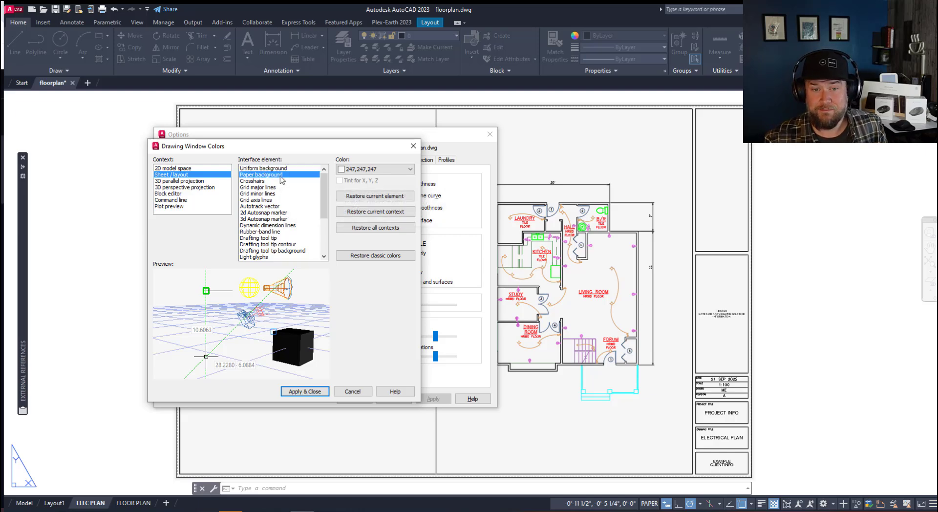
left_click(282, 168)
left_click(279, 175)
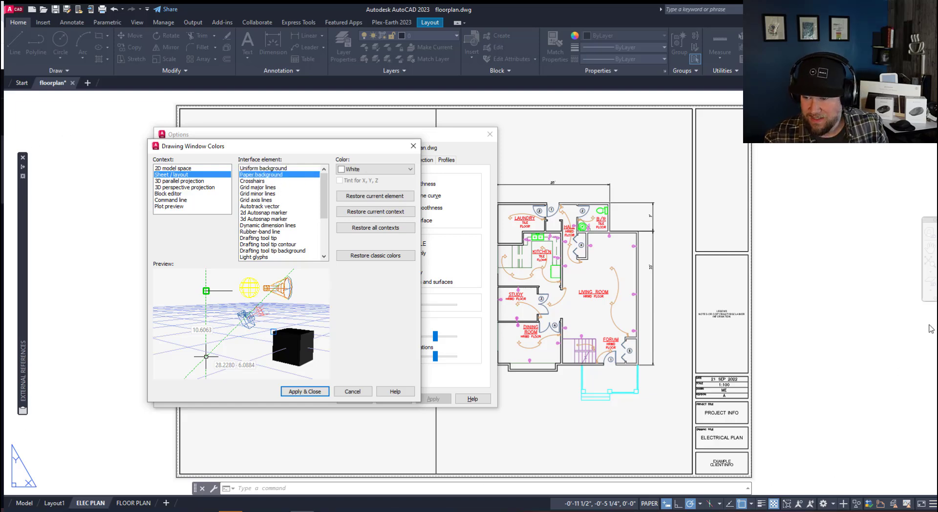
left_click(255, 168)
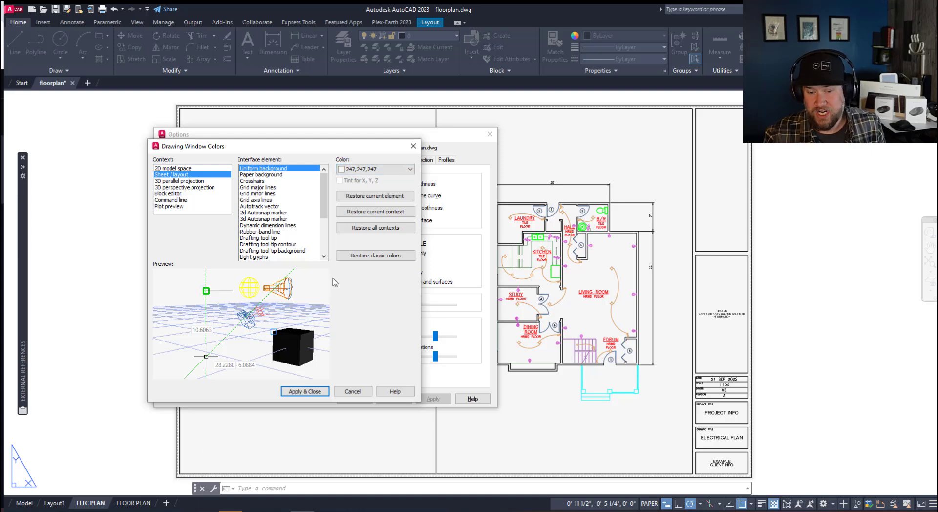
left_click(369, 169)
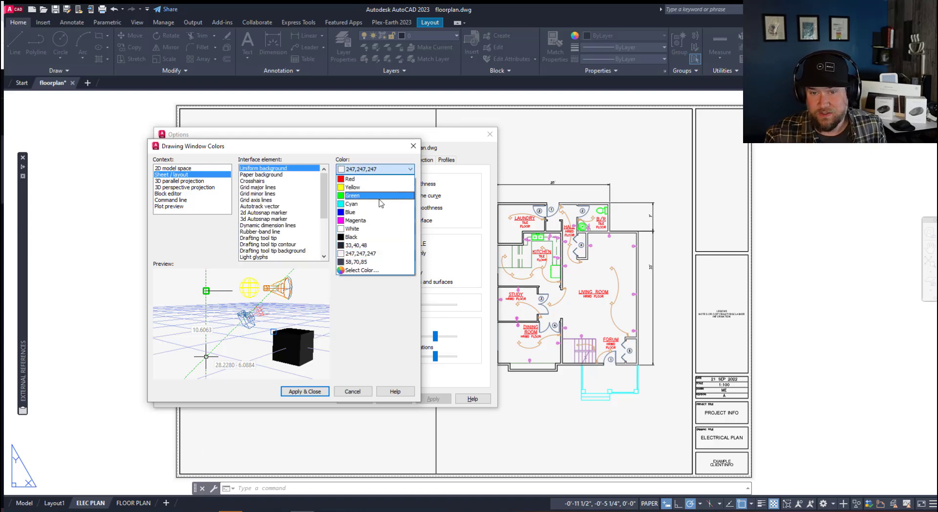
Mix a beige true colour 220,207,178 for the sheet background and apply it.
left_click(365, 271)
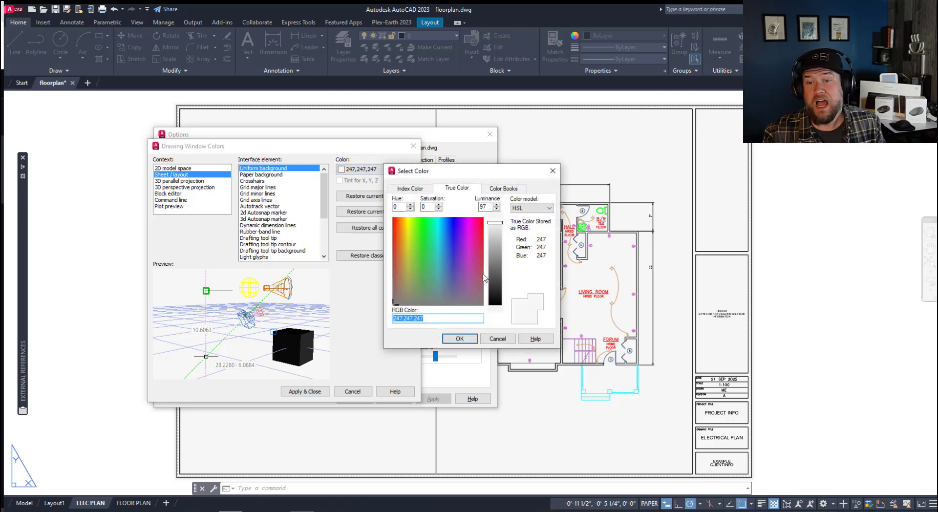
left_click_drag(495, 242, 496, 240)
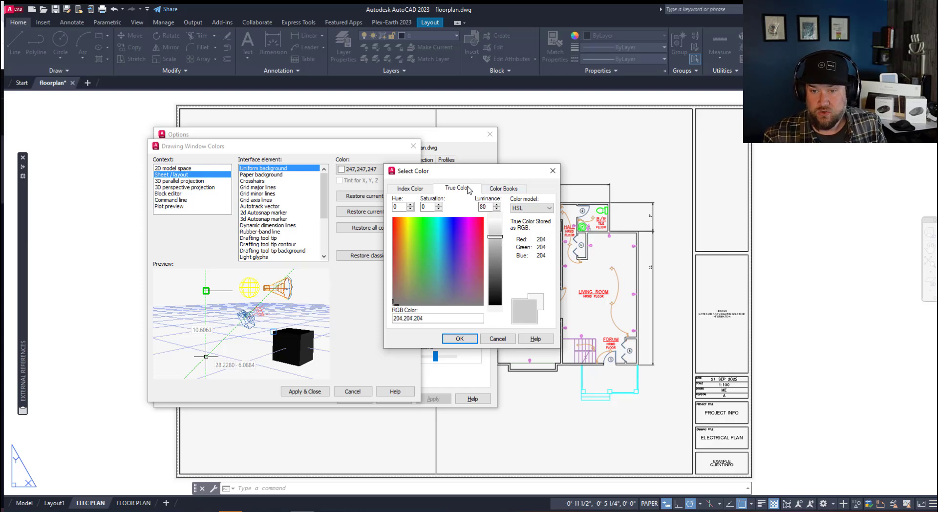
left_click_drag(429, 250, 405, 244)
mouse_move(496, 238)
left_mouse_down()
mouse_move(496, 247)
mouse_move(498, 240)
left_mouse_up()
left_click_drag(405, 244, 403, 271)
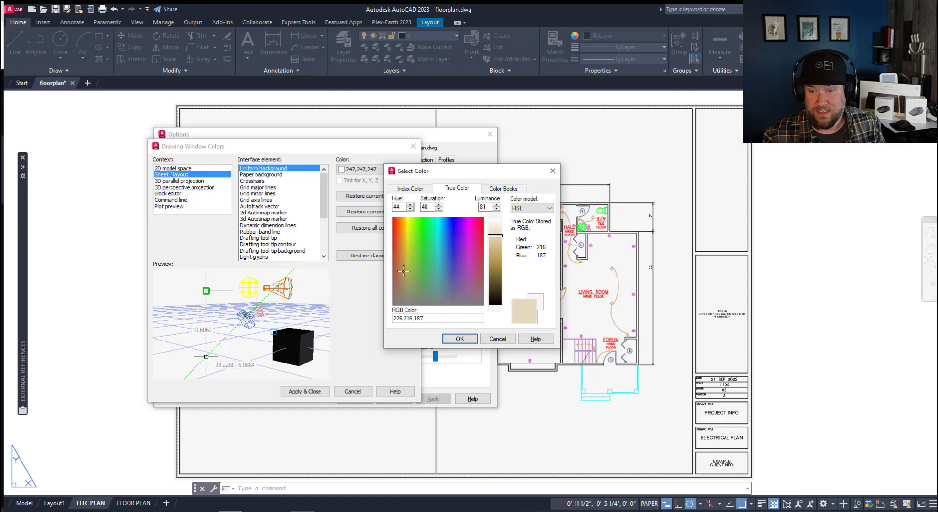
left_click_drag(499, 236, 499, 242)
left_click(461, 339)
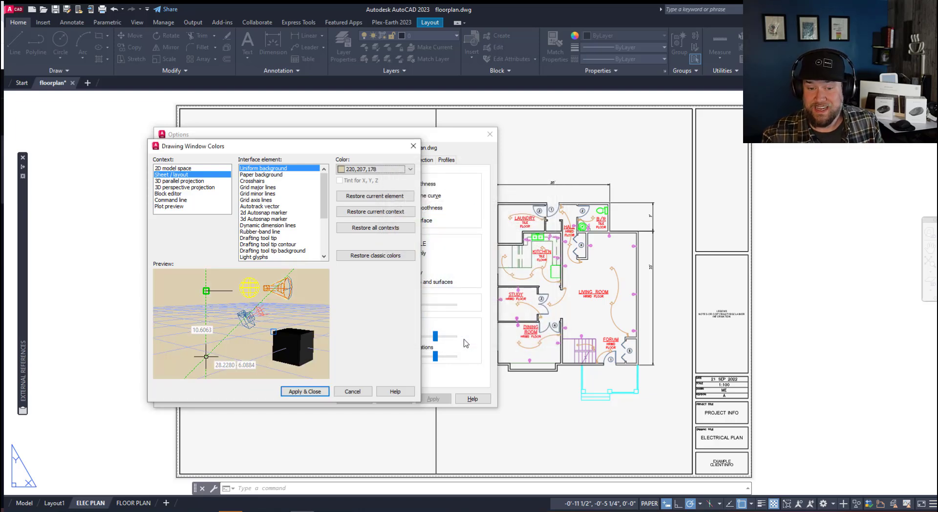
left_click(308, 392)
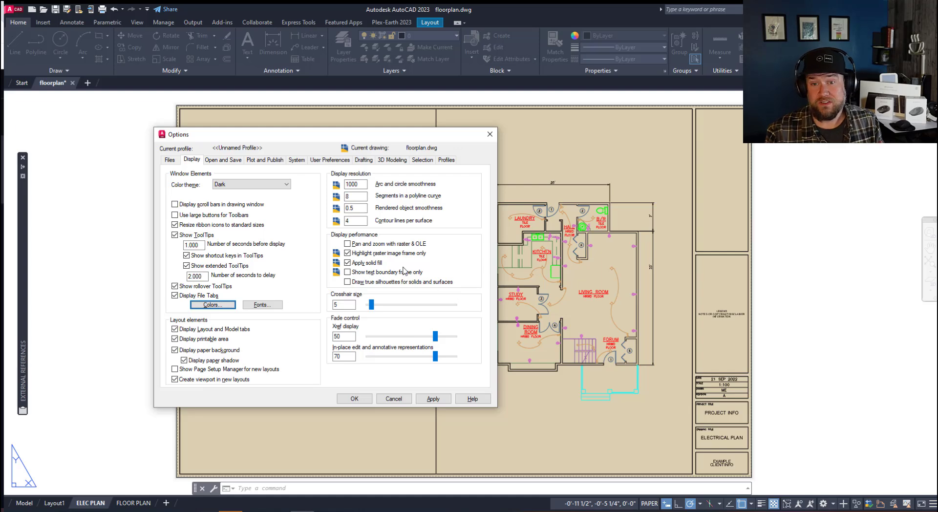
In Drawing Window Colors, pick the Sheet / layout Paper background and list its colours.
left_click(212, 305)
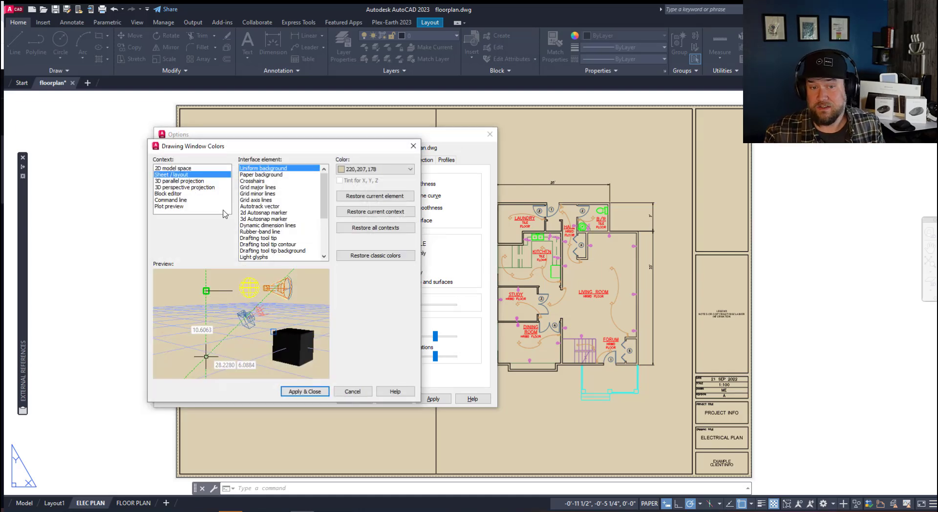
left_click(272, 181)
left_click(270, 174)
left_click(340, 169)
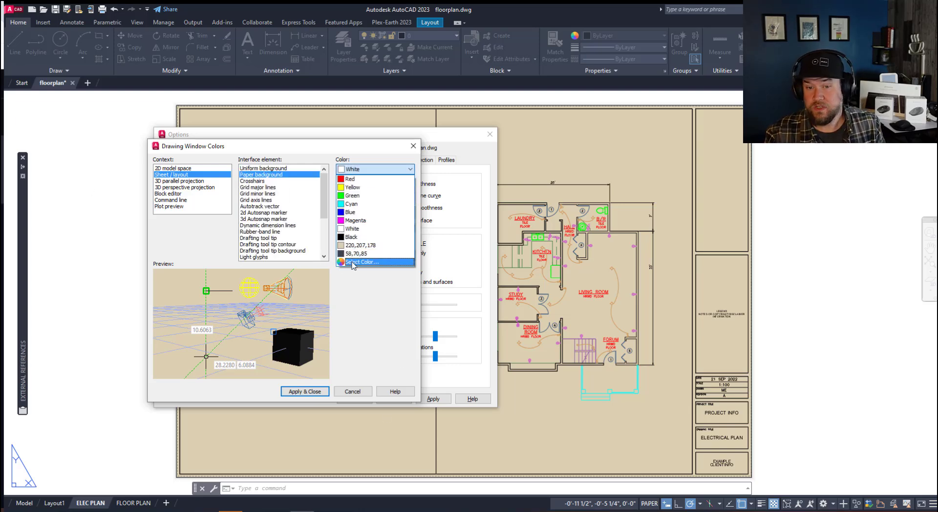
Set the paper background to grey 105,105,105 and apply the settings.
left_click(352, 261)
left_click(457, 188)
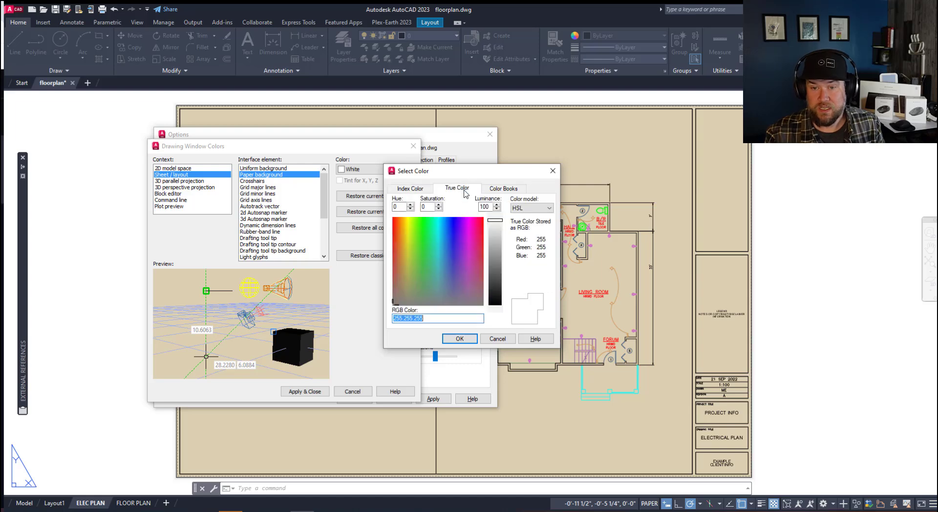
left_click_drag(494, 281, 493, 274)
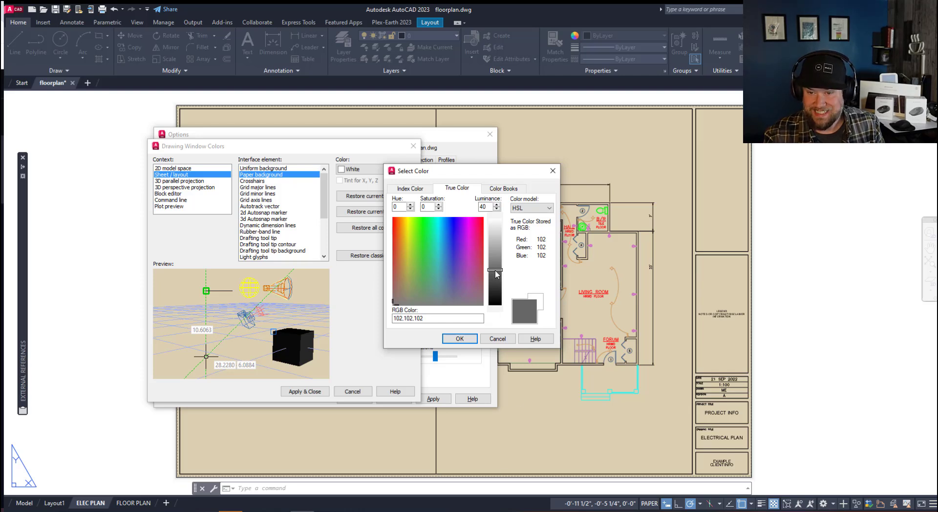
left_click_drag(498, 271, 498, 269)
left_click(460, 339)
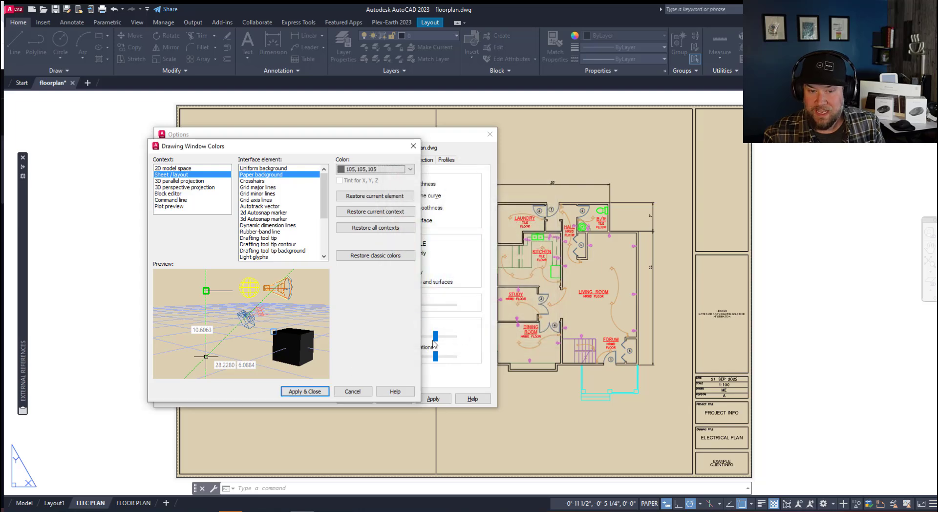
left_click(324, 392)
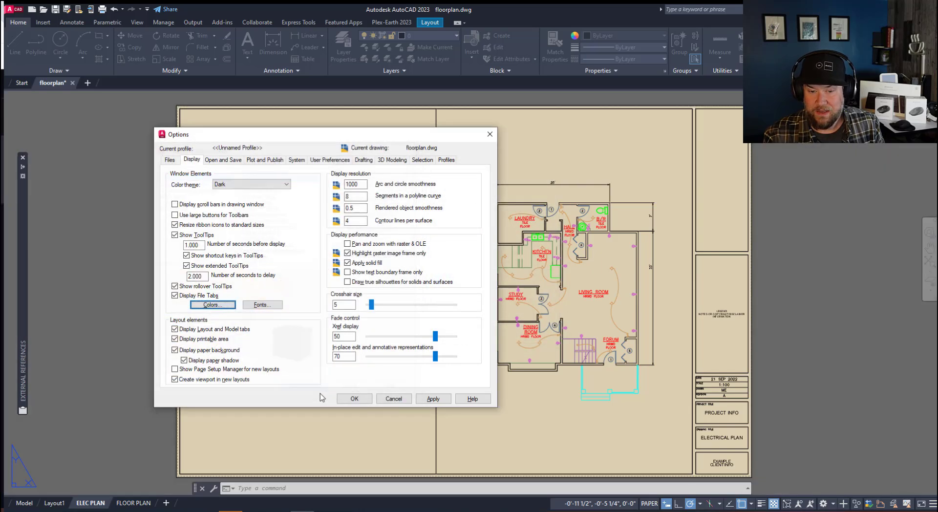
left_click(431, 400)
left_click(363, 402)
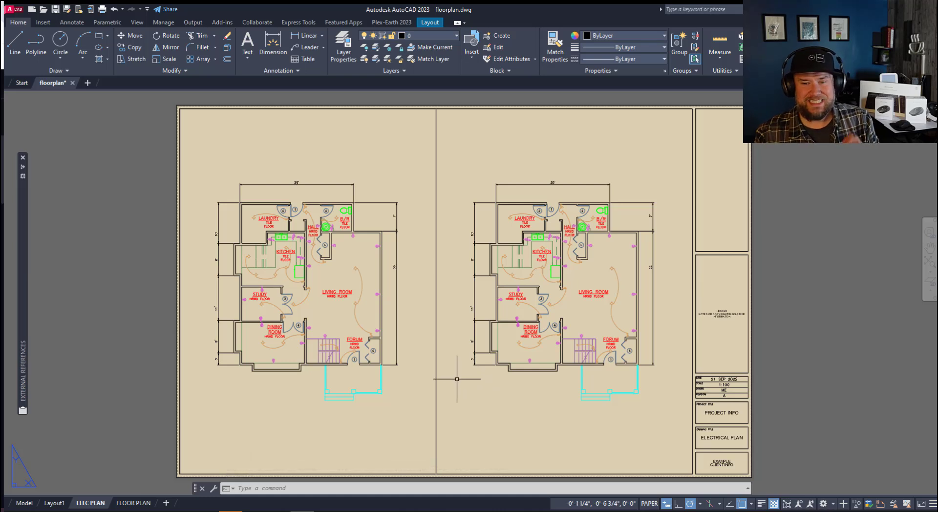
scroll(432, 327, "down", 1)
scroll(431, 395, "up", 1)
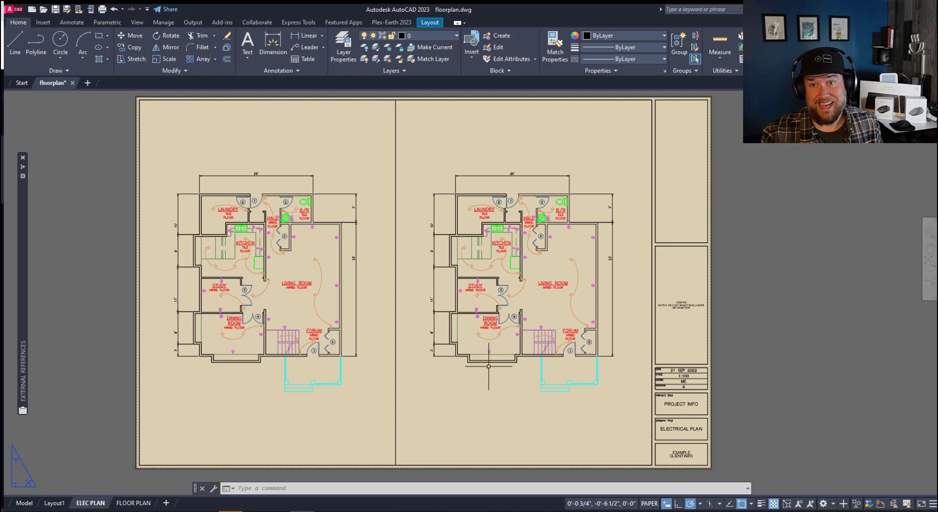
Switch to model space and open Options from the drawing's shortcut menu.
left_click(26, 502)
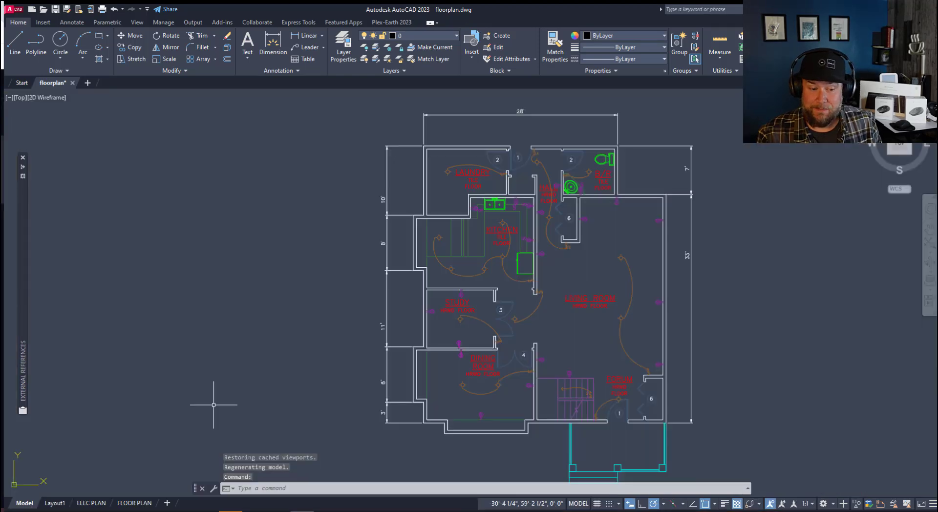
scroll(303, 258, "up", 3)
right_click(312, 250)
left_click(250, 246)
key("Escape")
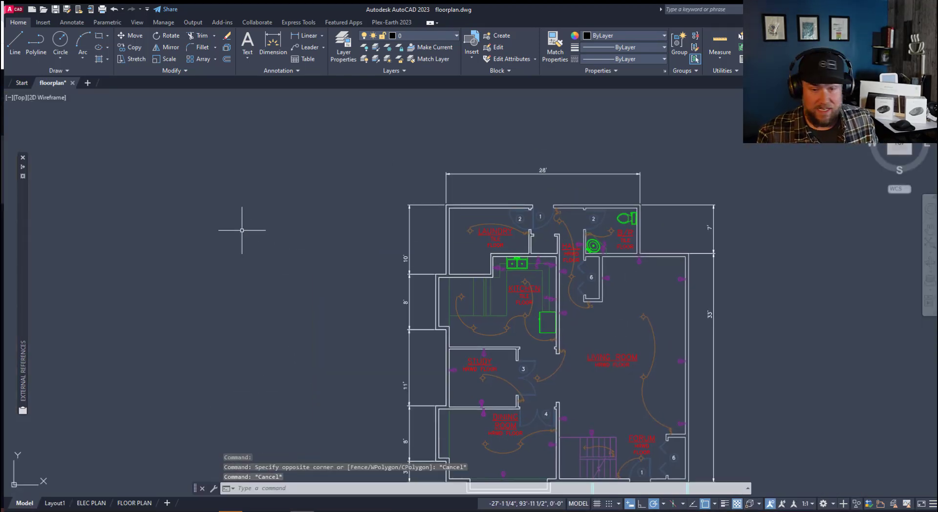
right_click(240, 220)
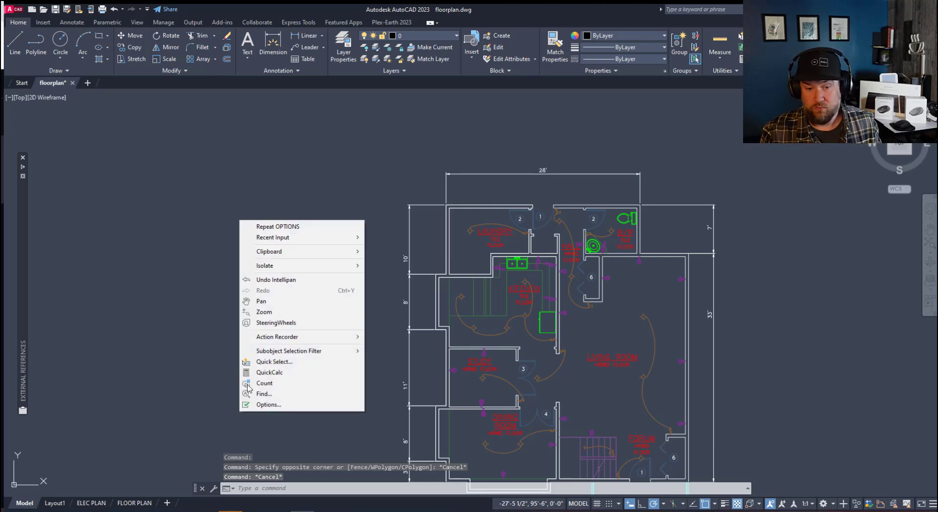
left_click(266, 405)
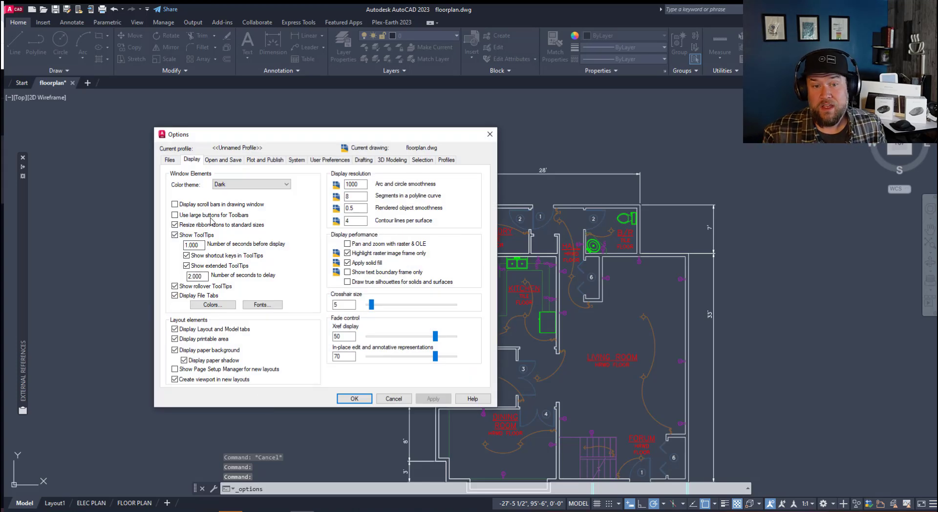
Inspect the 2D model space background colour 58,70,85, then cancel without changes.
left_click(223, 304)
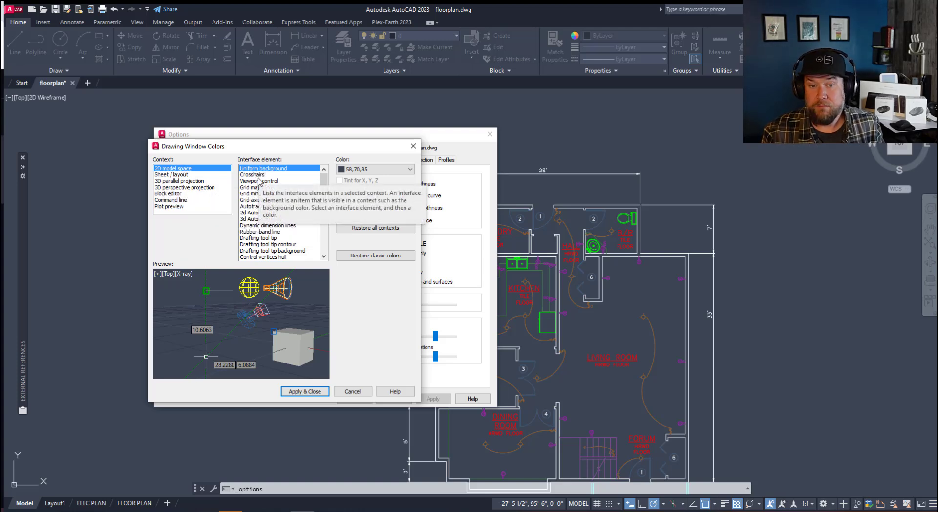
left_click(361, 170)
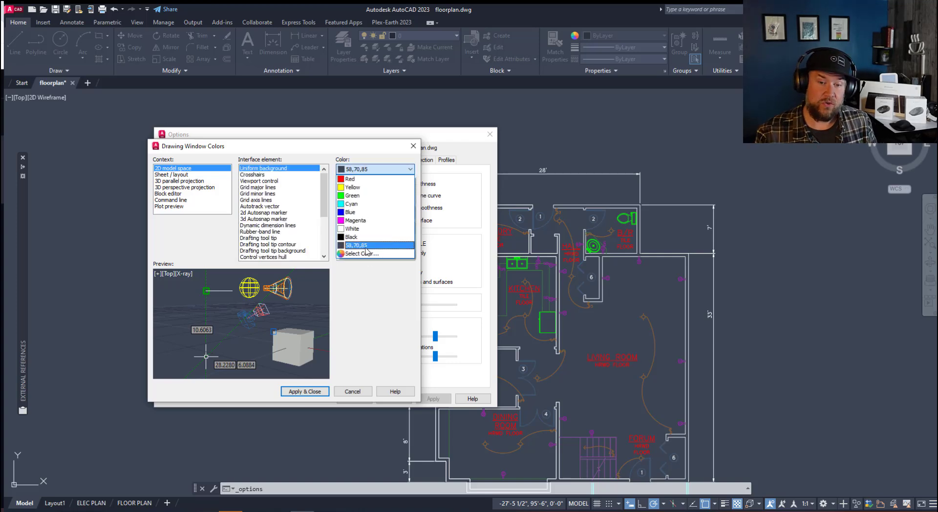
left_click(374, 293)
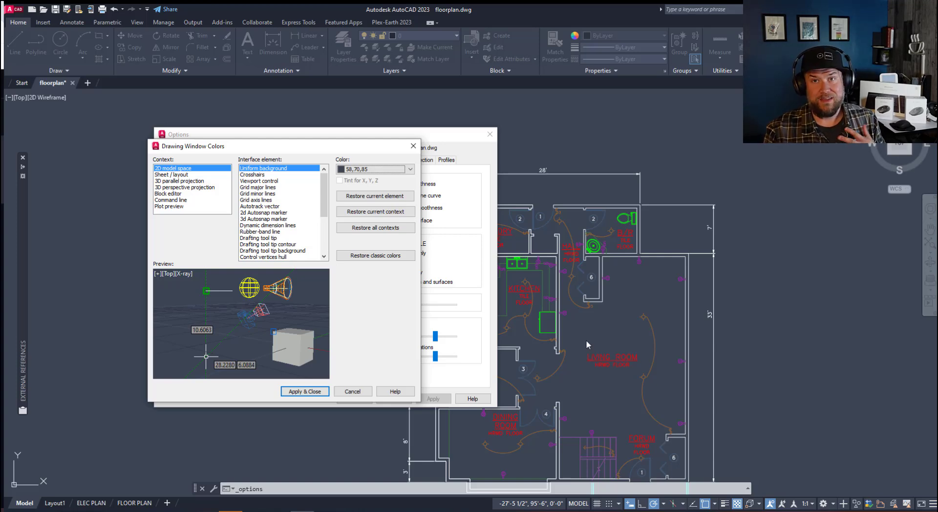
key("Escape")
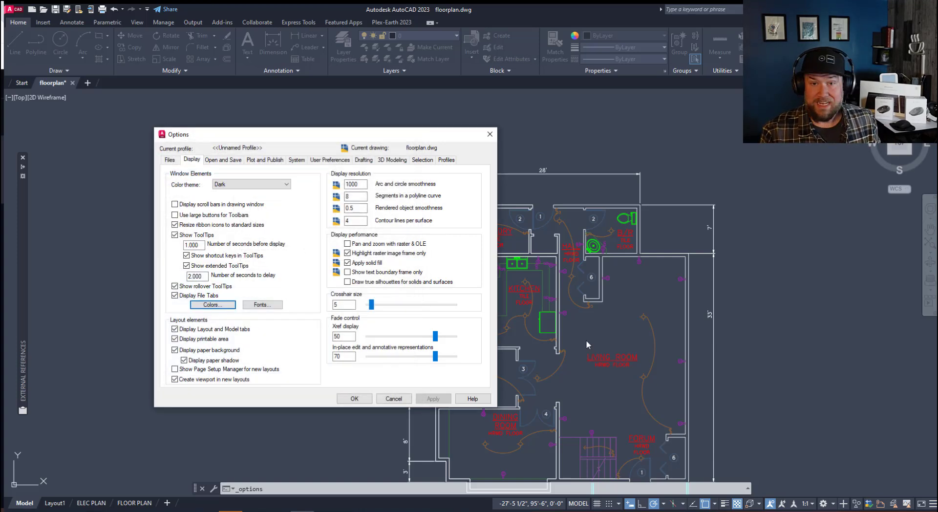
key("Escape")
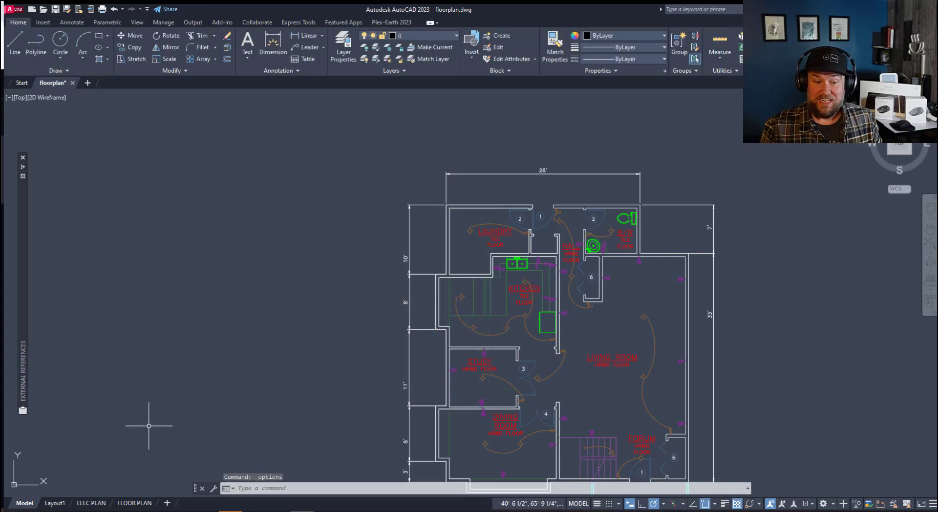
Return to the ELEC PLAN layout with its beige sheet and grey surround.
left_click(91, 503)
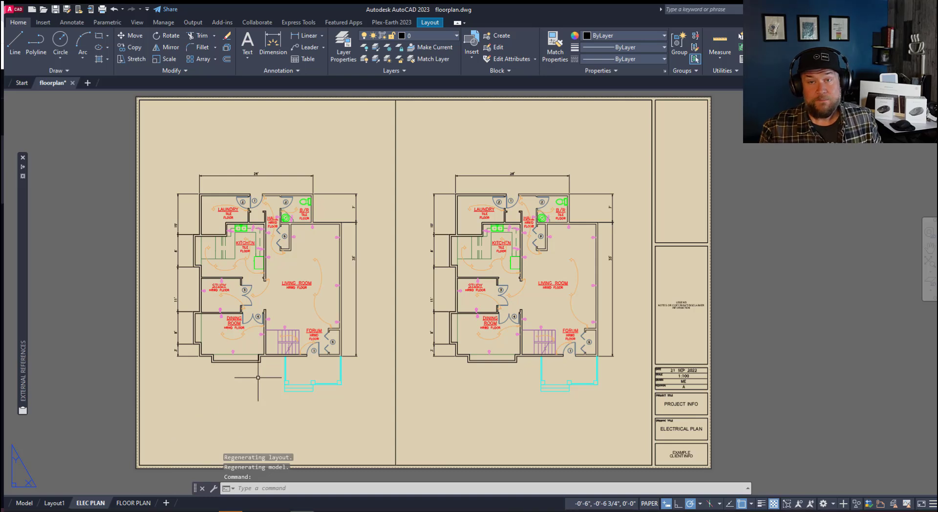